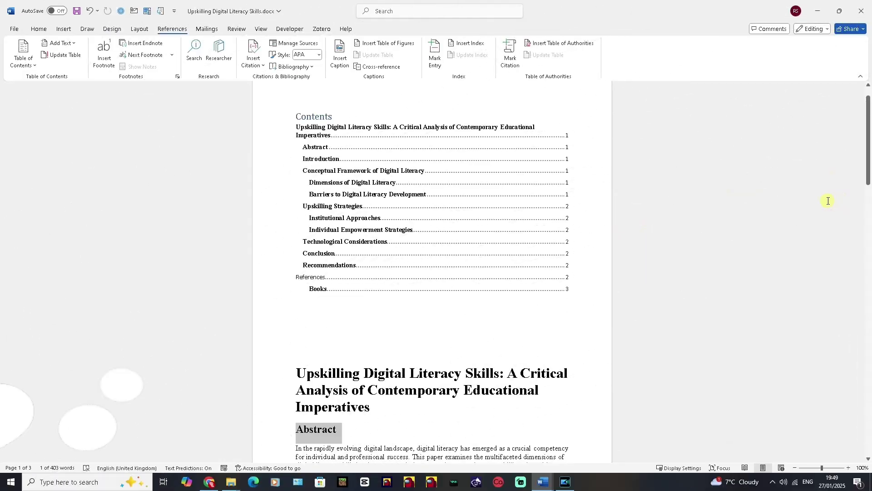
- Open Insert > Page Number and show the Bottom of Page styles, such as Plain Number and Accent Bar
mouse_move(868, 150)
mouse_down()
mouse_move(868, 159)
mouse_move(864, 146)
mouse_up()
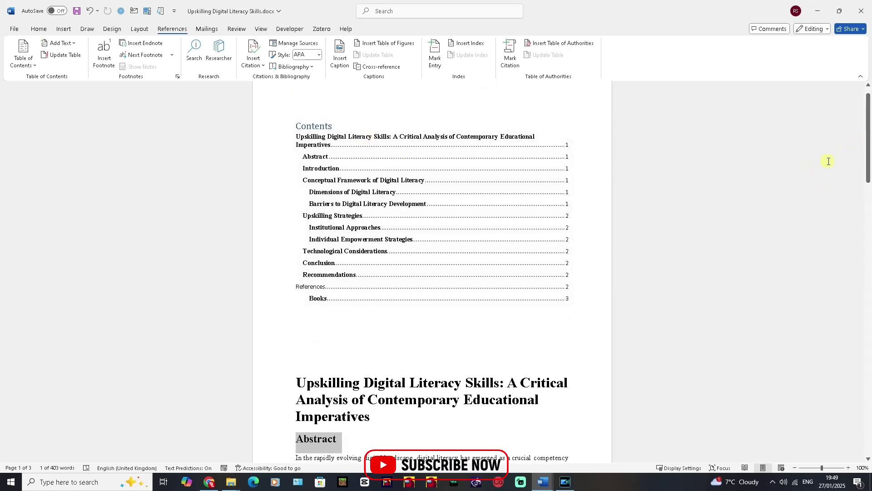
drag(866, 155, 856, 132)
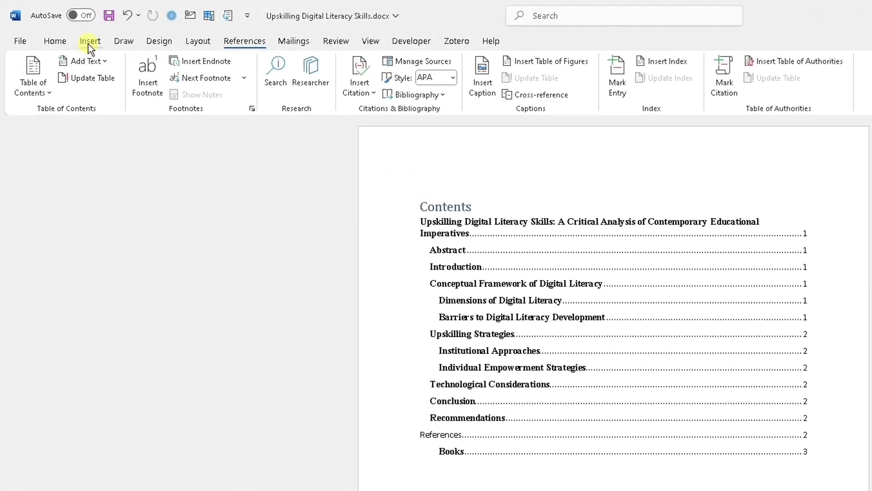
click(89, 42)
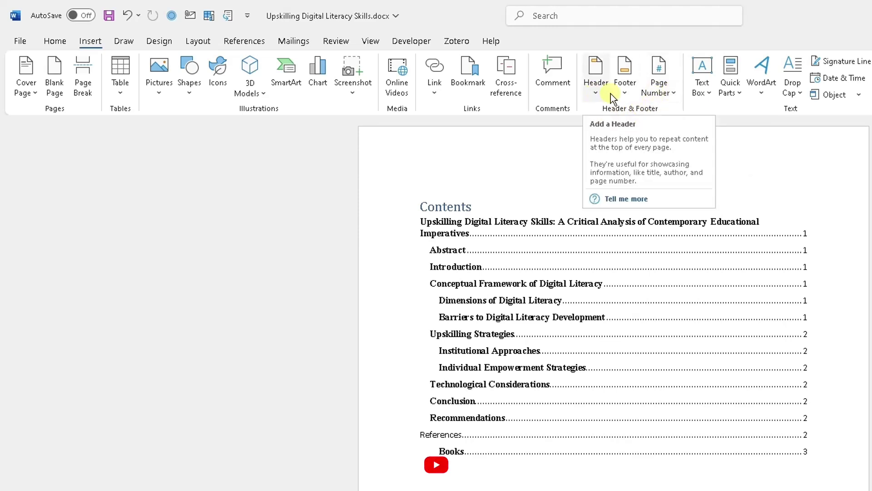
click(672, 94)
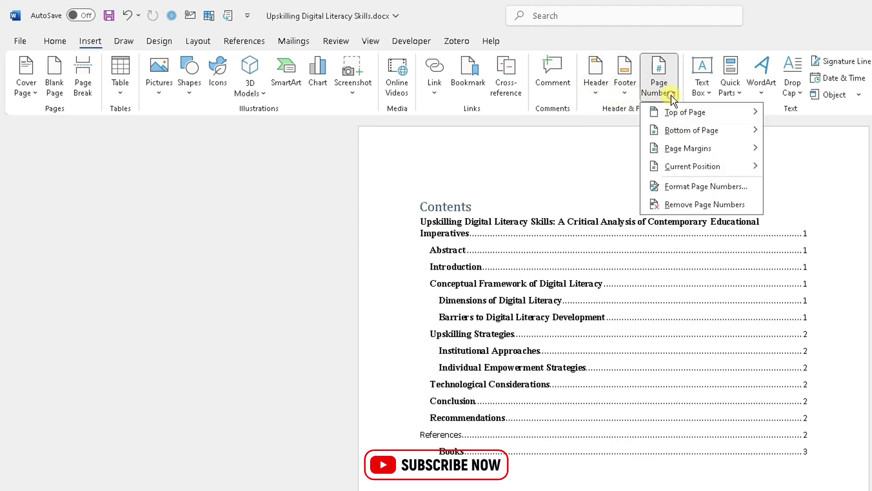
mouse_move(667, 109)
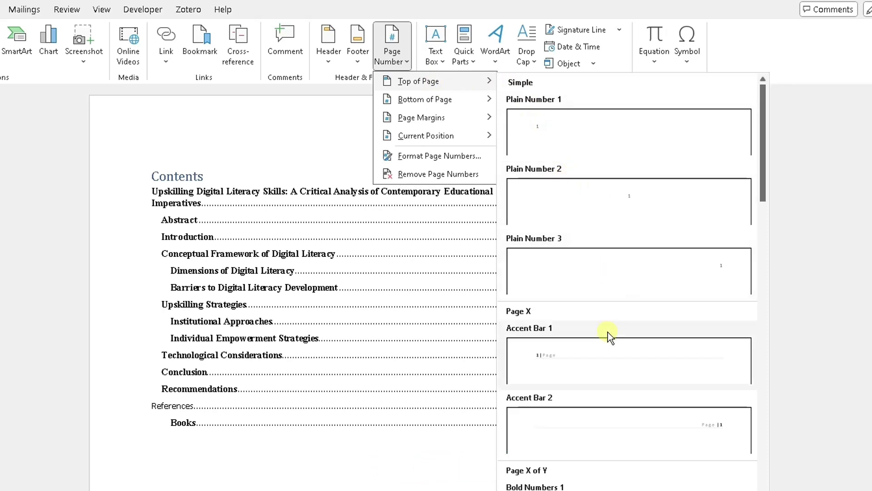
scroll(616, 222, down, 8)
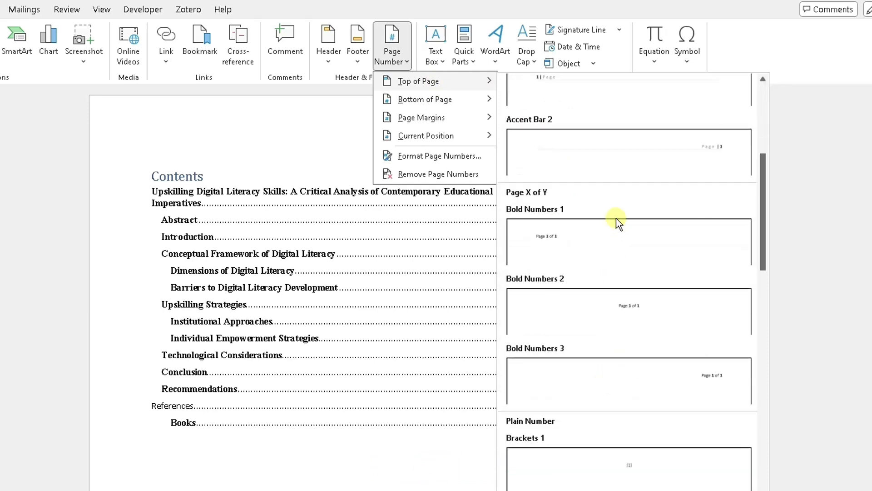
scroll(616, 222, down, 12)
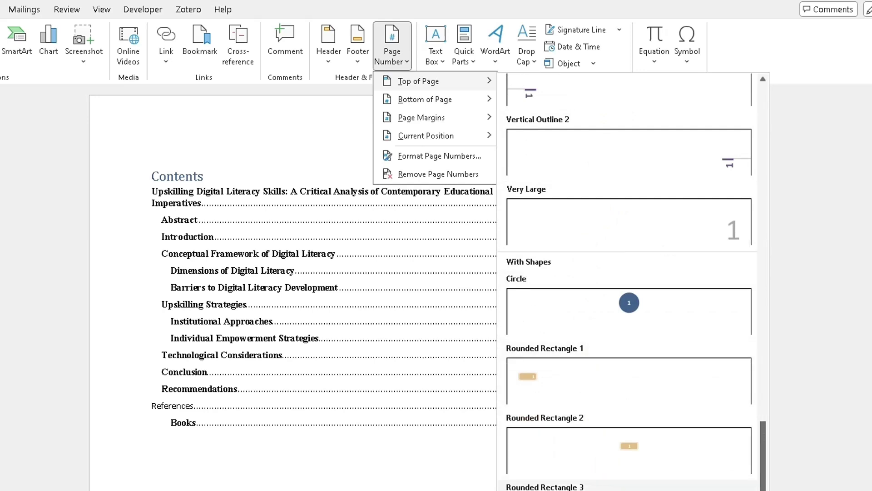
mouse_move(578, 490)
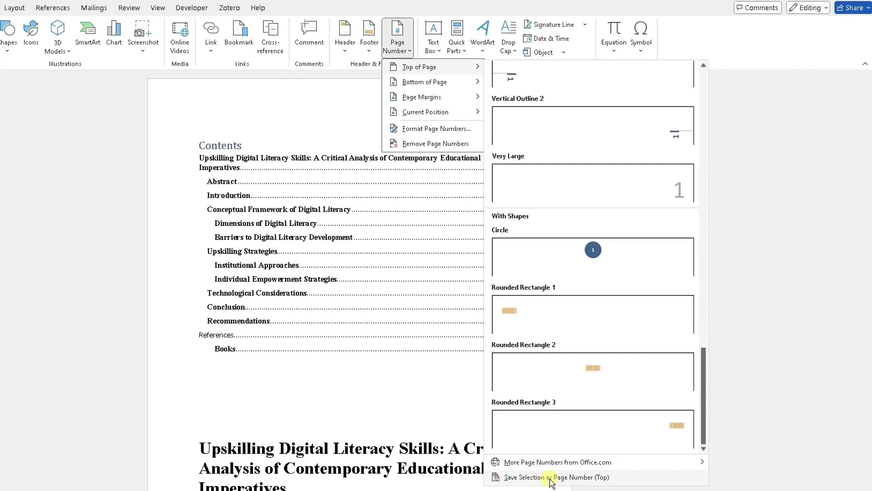
scroll(581, 236, up, 5)
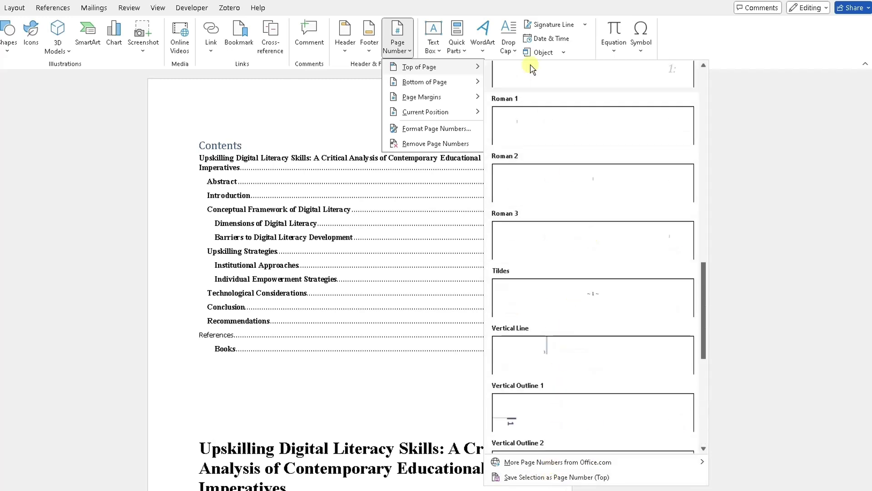
mouse_move(460, 85)
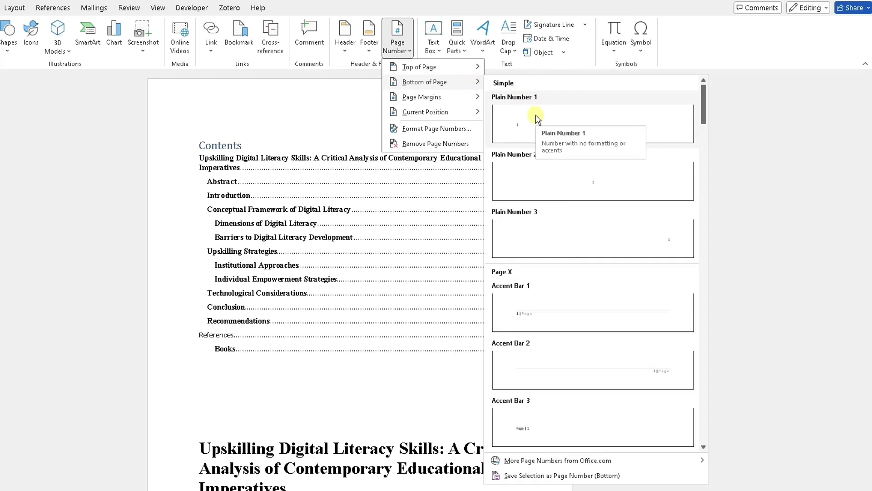
scroll(550, 159, down, 1)
scroll(557, 176, down, 1)
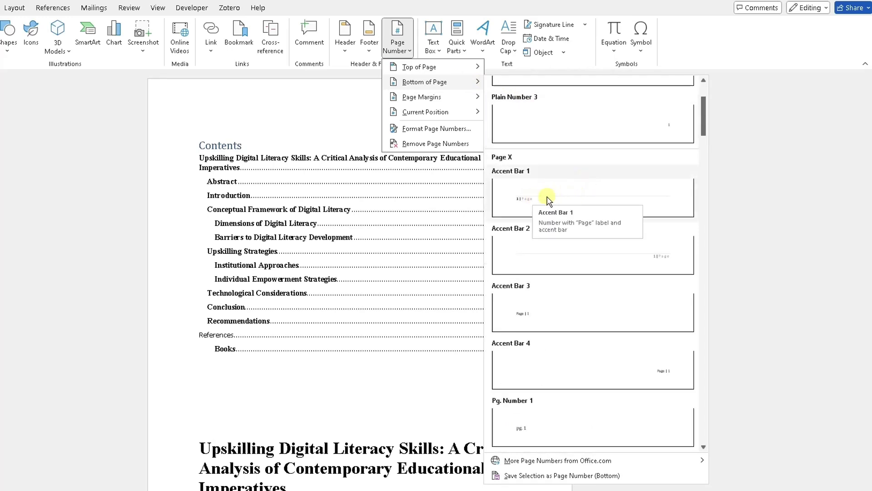
scroll(550, 197, down, 1)
scroll(581, 267, down, 15)
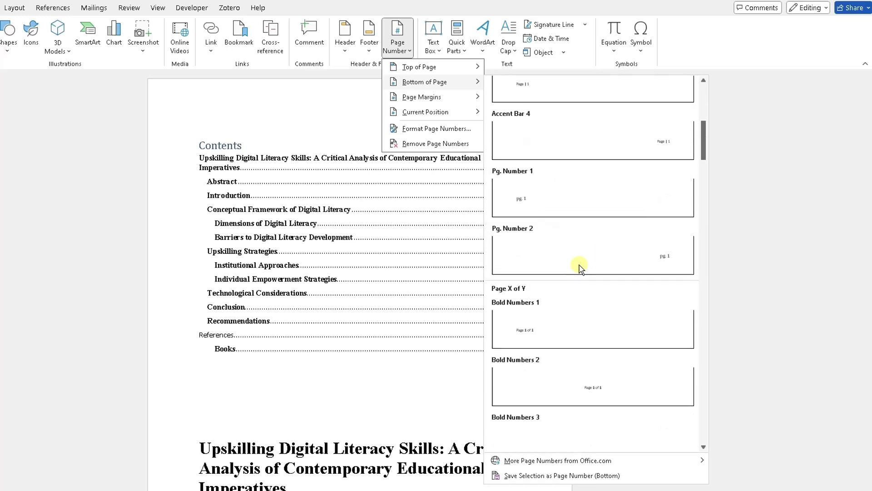
scroll(580, 268, down, 16)
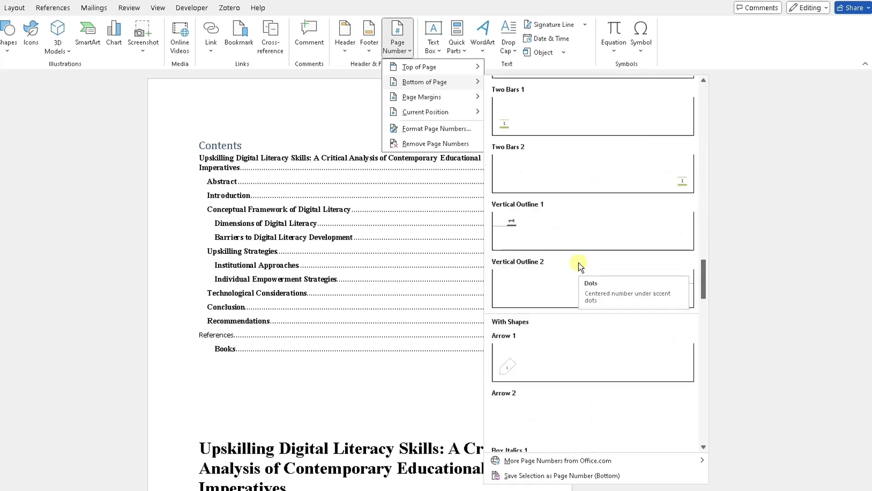
scroll(558, 287, down, 10)
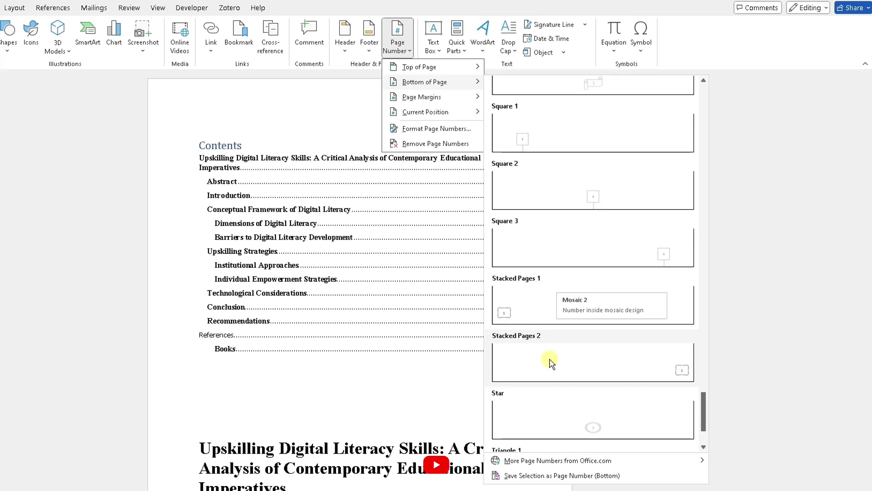
scroll(550, 346, down, 3)
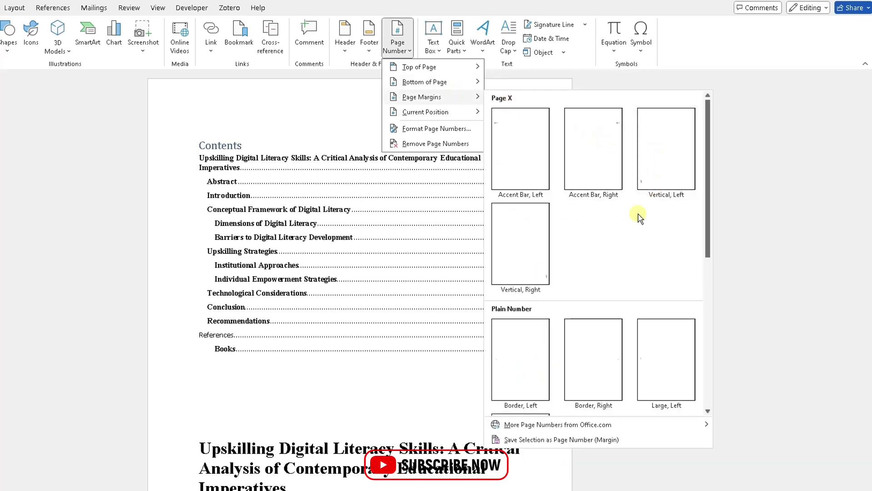
scroll(638, 218, down, 5)
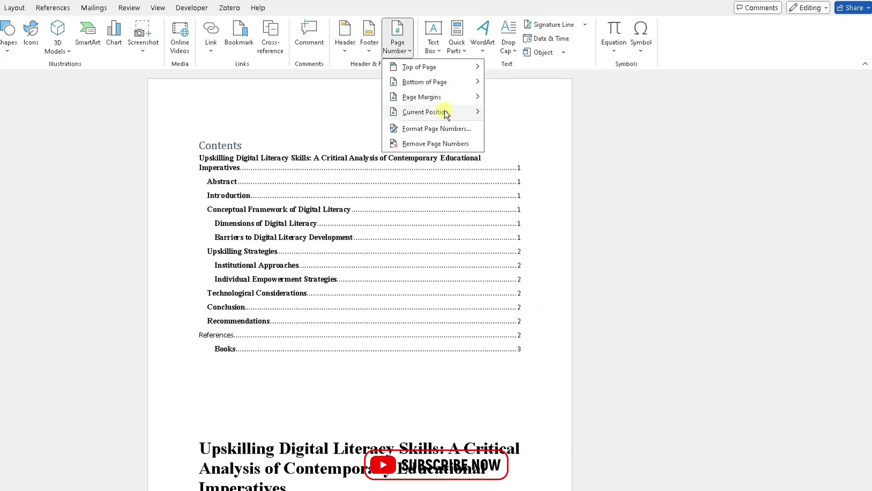
mouse_move(448, 112)
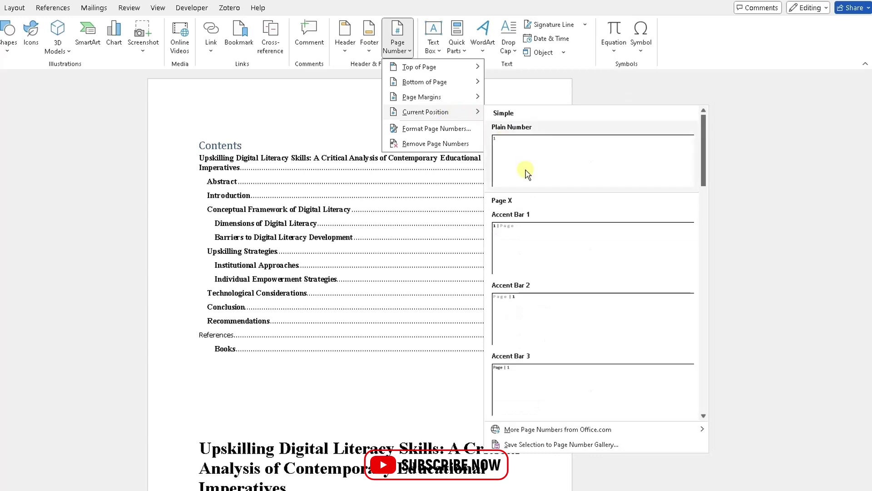
scroll(536, 217, down, 10)
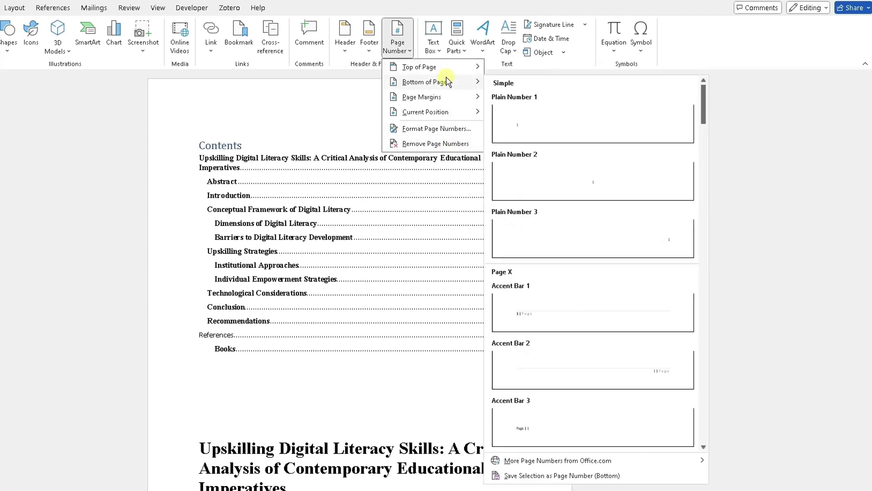
- Insert the Accent Bar 2 footer number ('1 | Page') and scroll through the pages to check it
scroll(568, 142, down, 3)
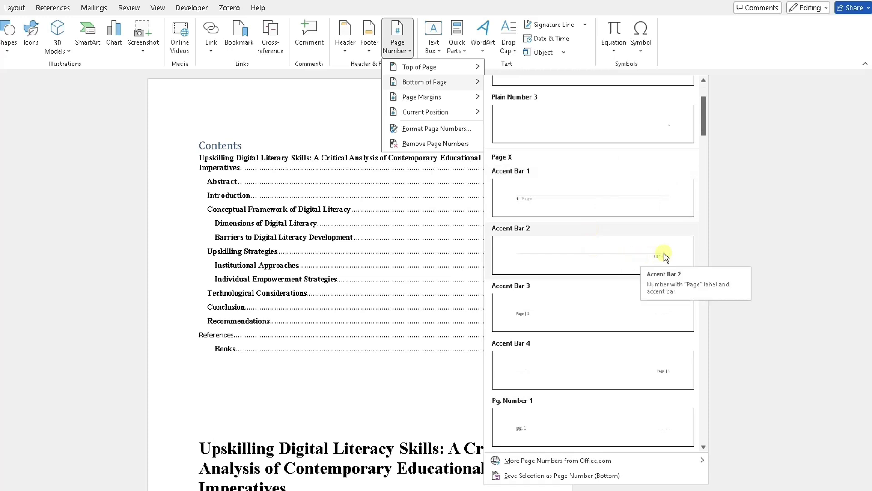
click(653, 259)
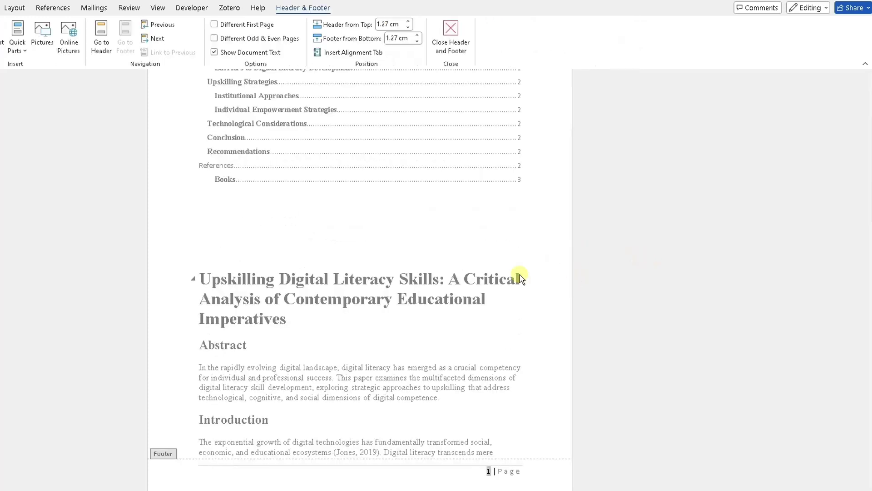
drag(868, 191, 868, 220)
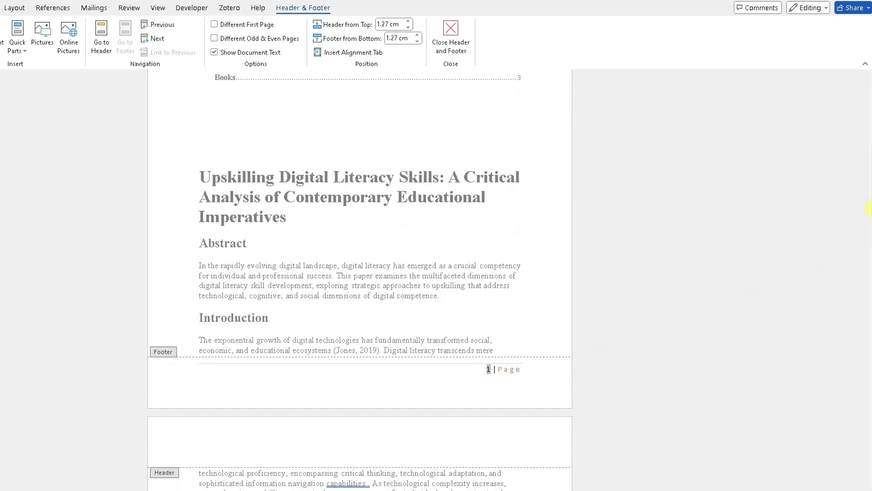
drag(868, 209, 868, 149)
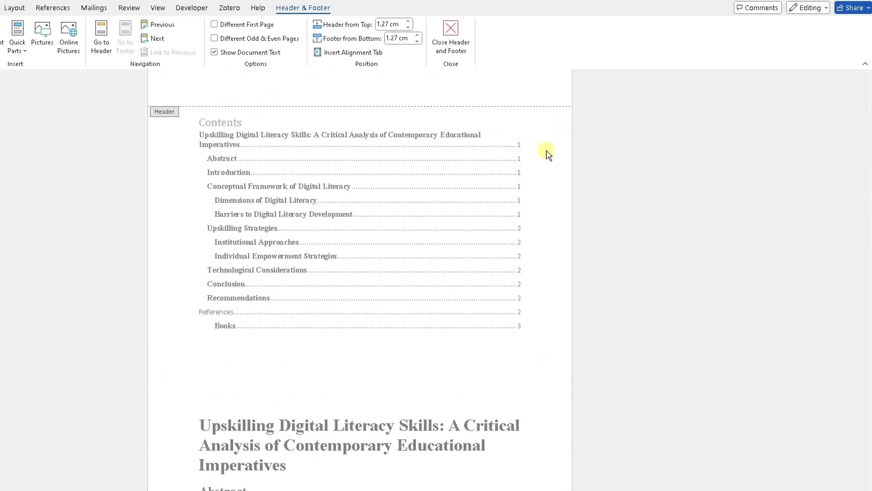
mouse_move(869, 150)
mouse_down()
mouse_move(847, 332)
mouse_move(838, 372)
mouse_move(819, 368)
mouse_move(806, 467)
mouse_move(820, 439)
mouse_move(868, 150)
mouse_up()
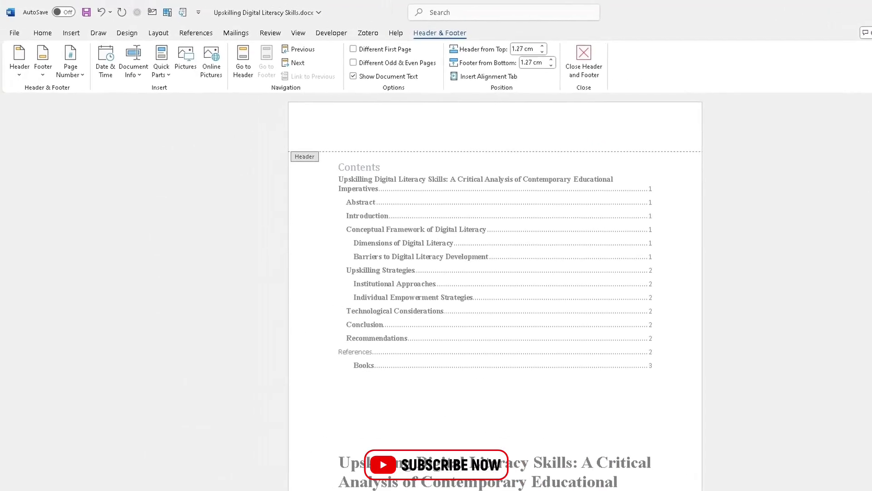
- Close the footer and remove the page numbers with Page Number > Remove Page Numbers
click(589, 84)
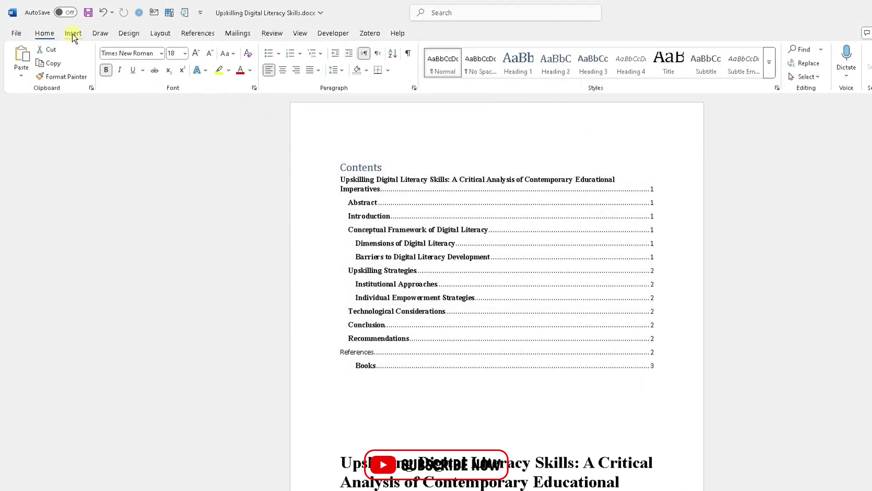
click(73, 34)
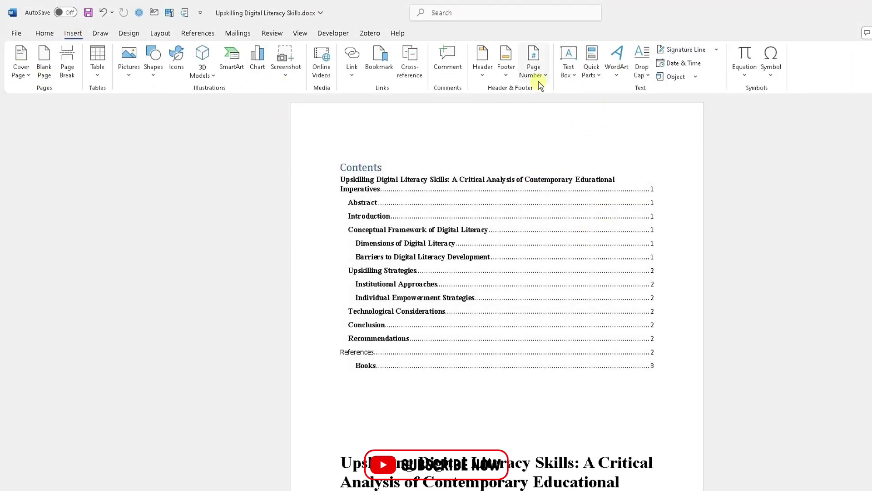
click(540, 84)
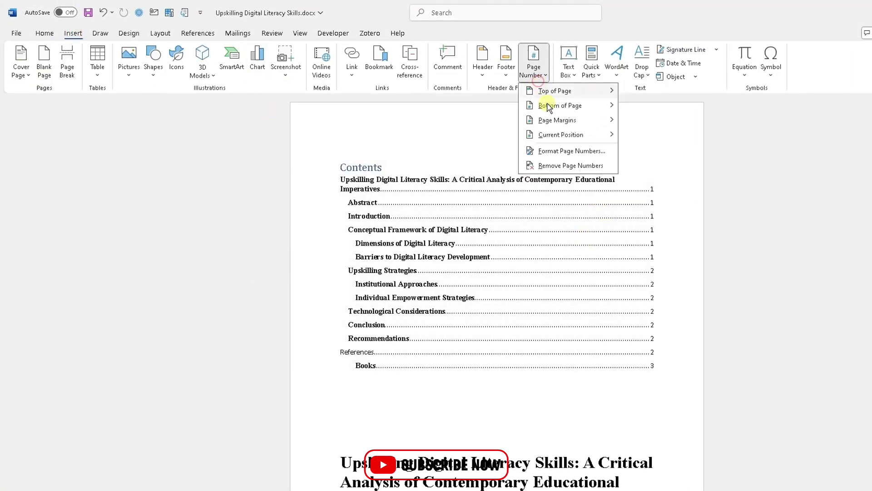
click(562, 164)
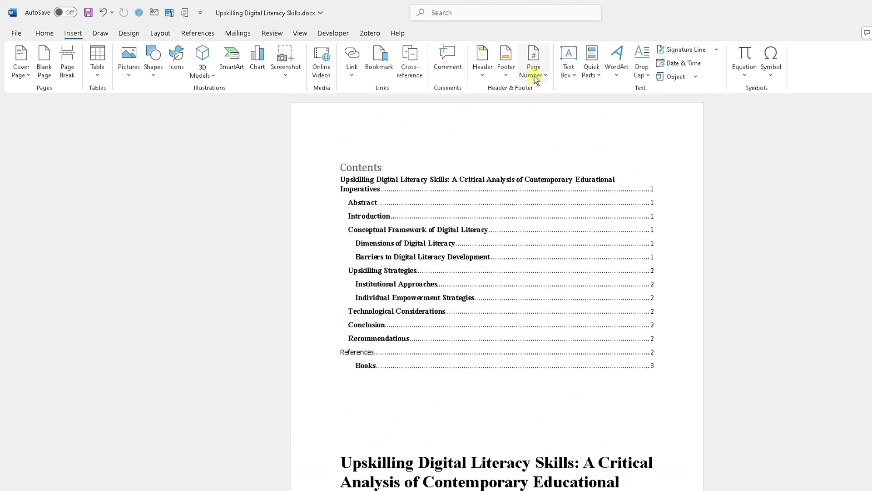
- Apply the Thick Line bottom-of-page style, a centered page number under a thick line
click(537, 79)
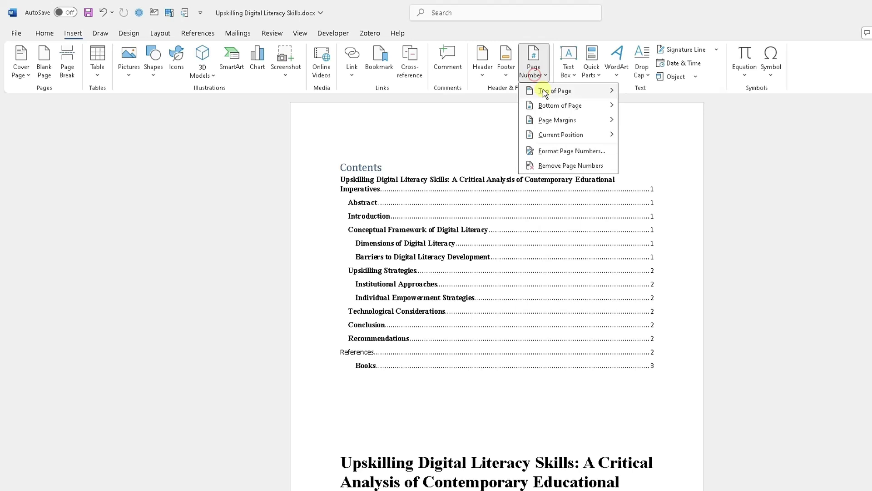
mouse_move(557, 108)
scroll(702, 232, down, 3)
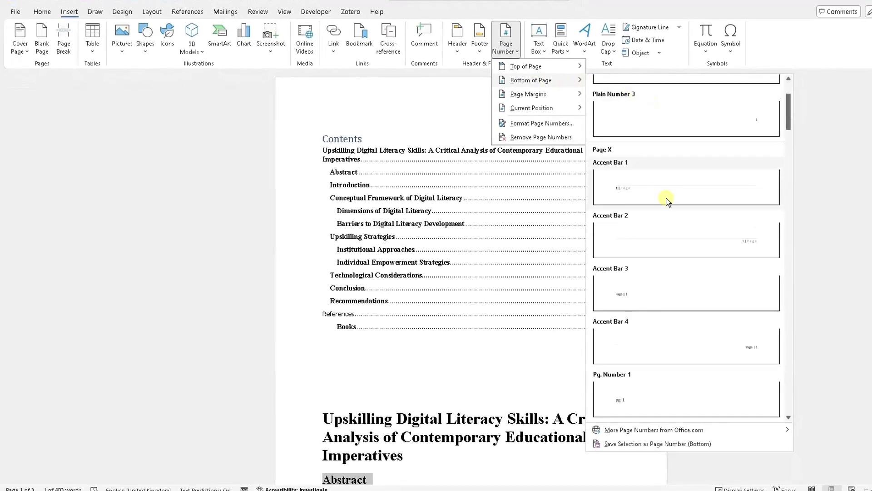
scroll(666, 202, down, 5)
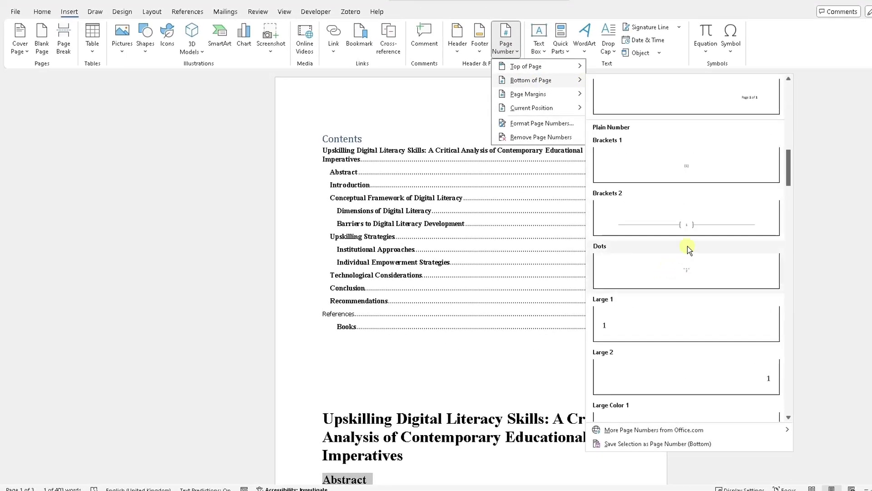
scroll(687, 238, down, 8)
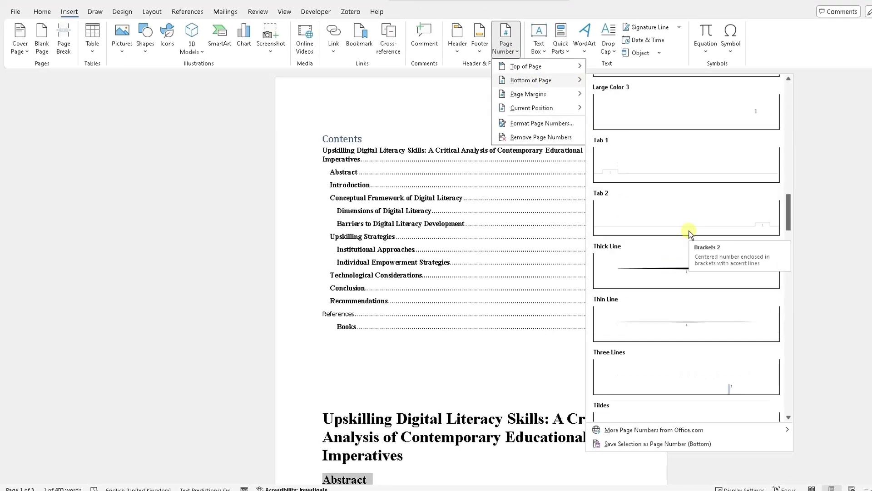
scroll(689, 234, down, 1)
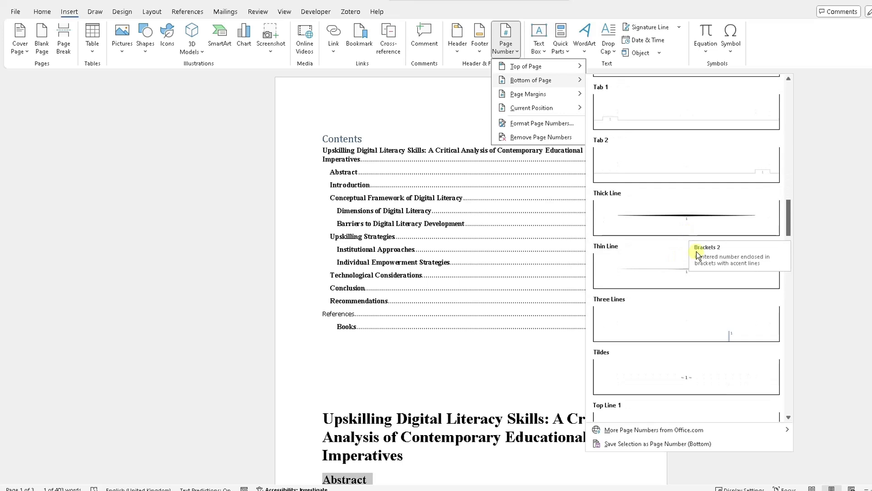
click(695, 223)
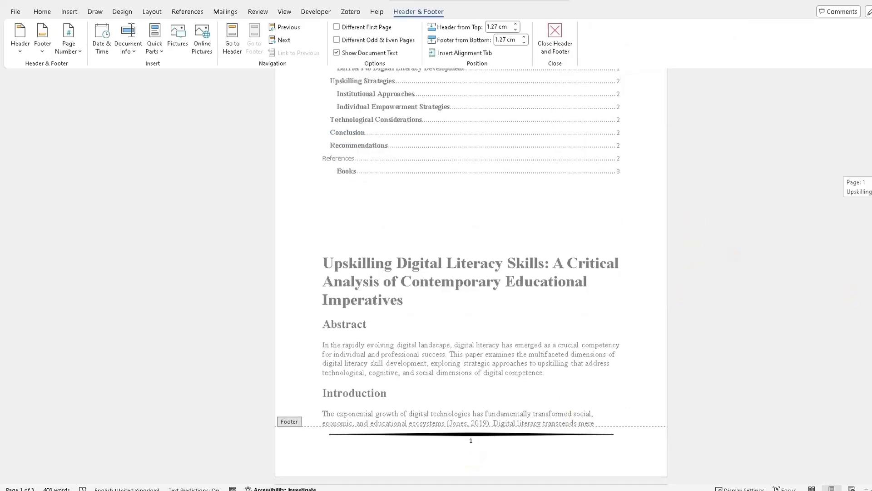
scroll(697, 208, down, 3)
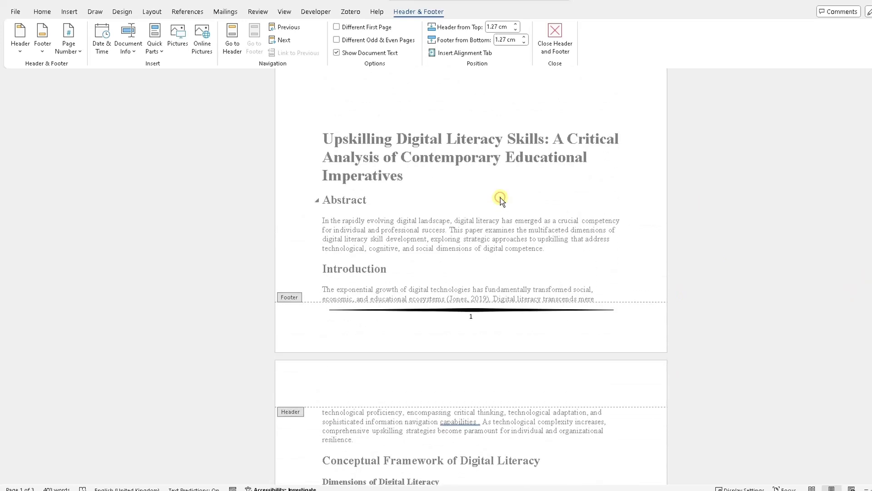
- Return to the body text and check the thick-line page numbers through page 3
double_click(500, 200)
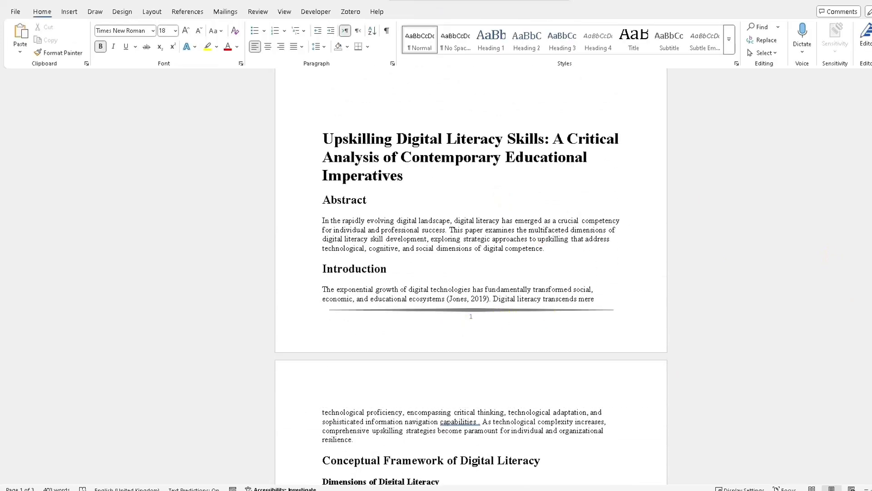
scroll(471, 277, up, 6)
scroll(471, 276, down, 15)
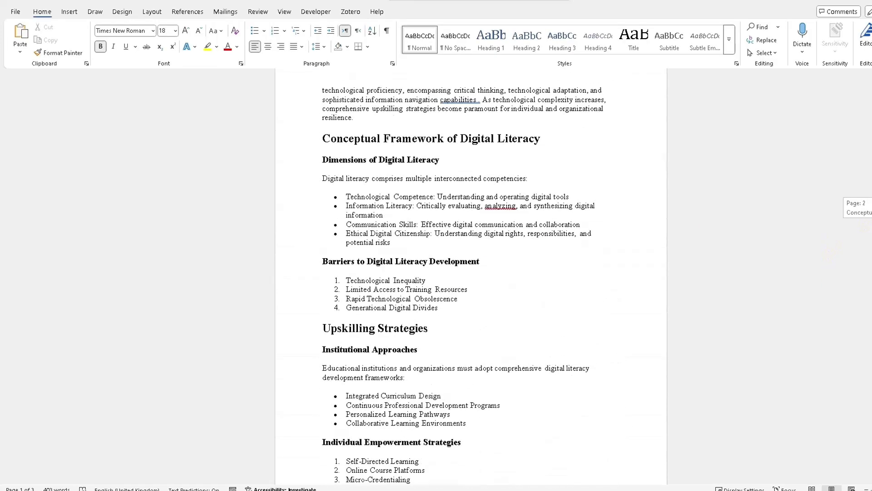
scroll(470, 276, down, 12)
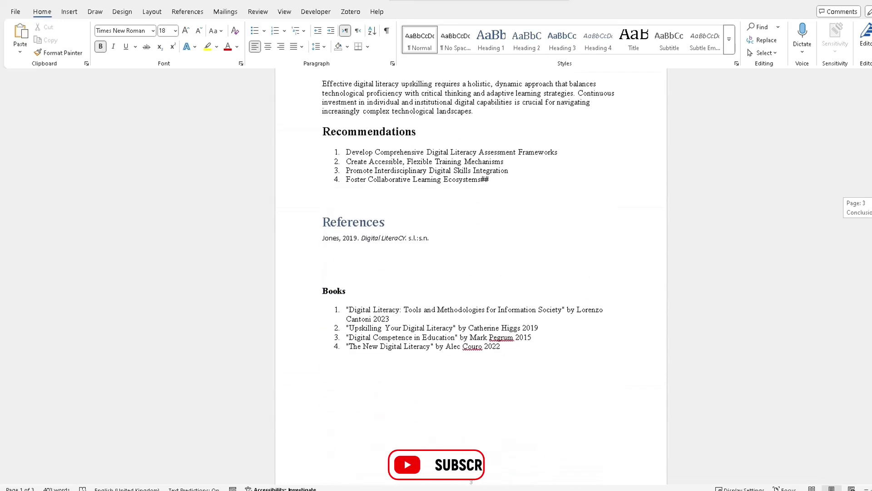
key(End)
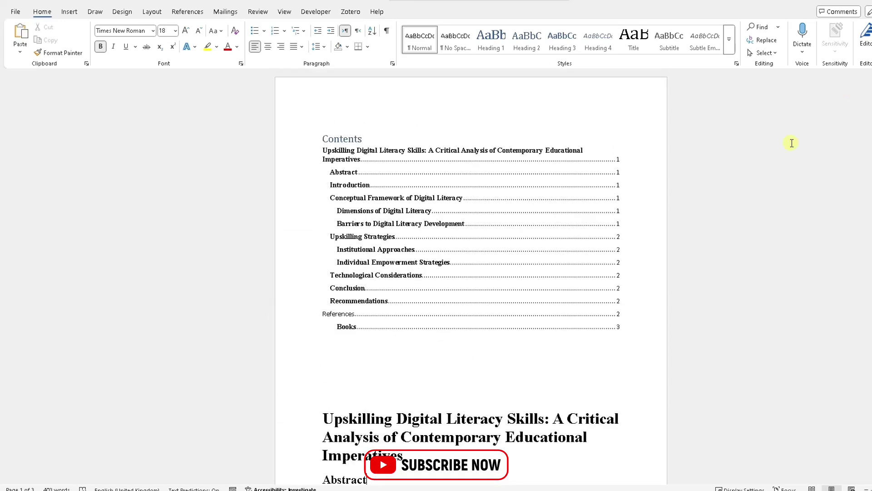
scroll(765, 326, down, 4)
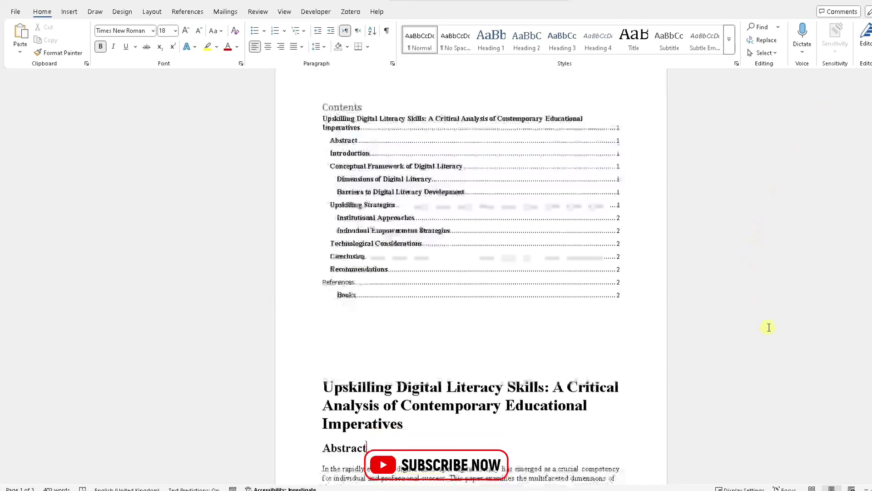